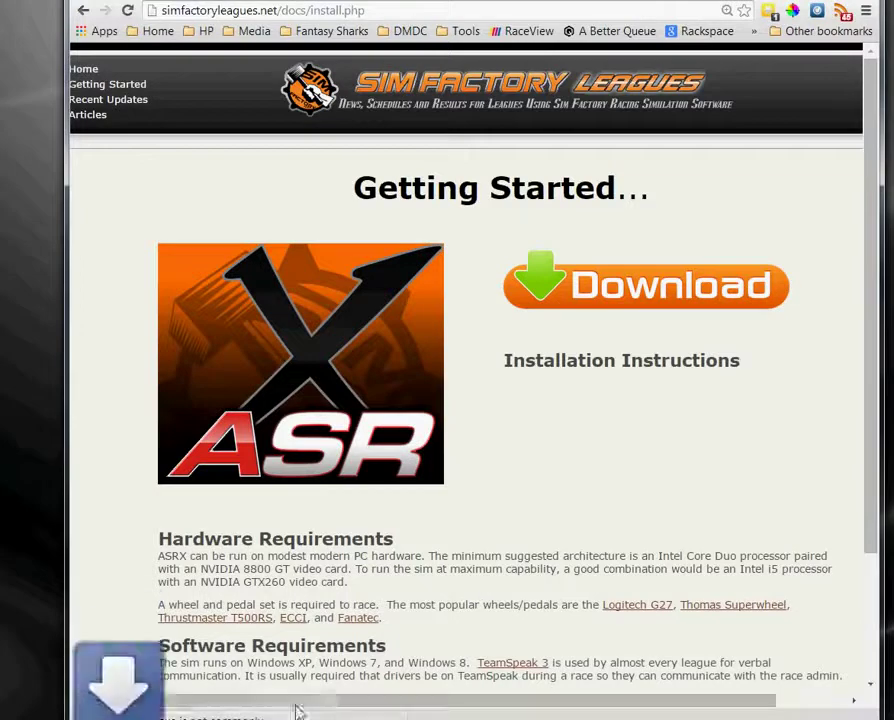
# Keep and run the downloaded ASRXInstall.exe, and install the ASRX launcher into C:\ASRX.
pyautogui.click(386, 716)
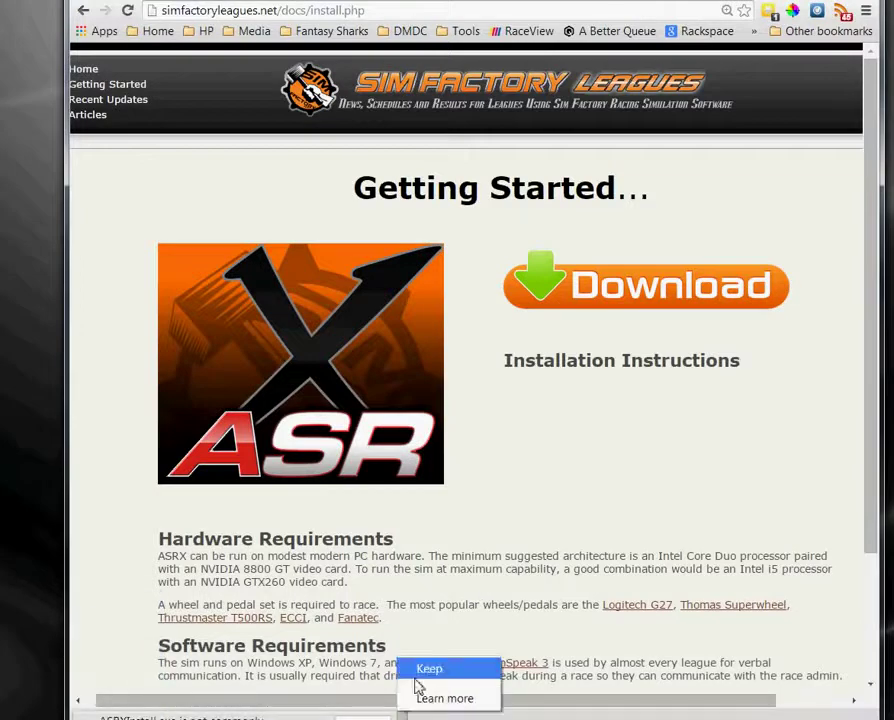
pyautogui.click(422, 672)
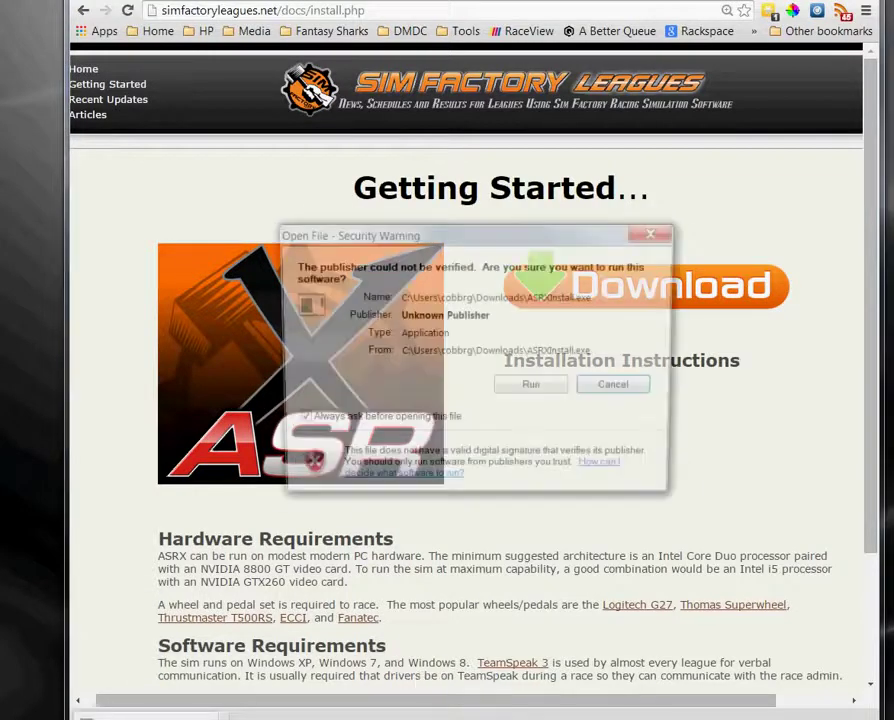
pyautogui.click(561, 390)
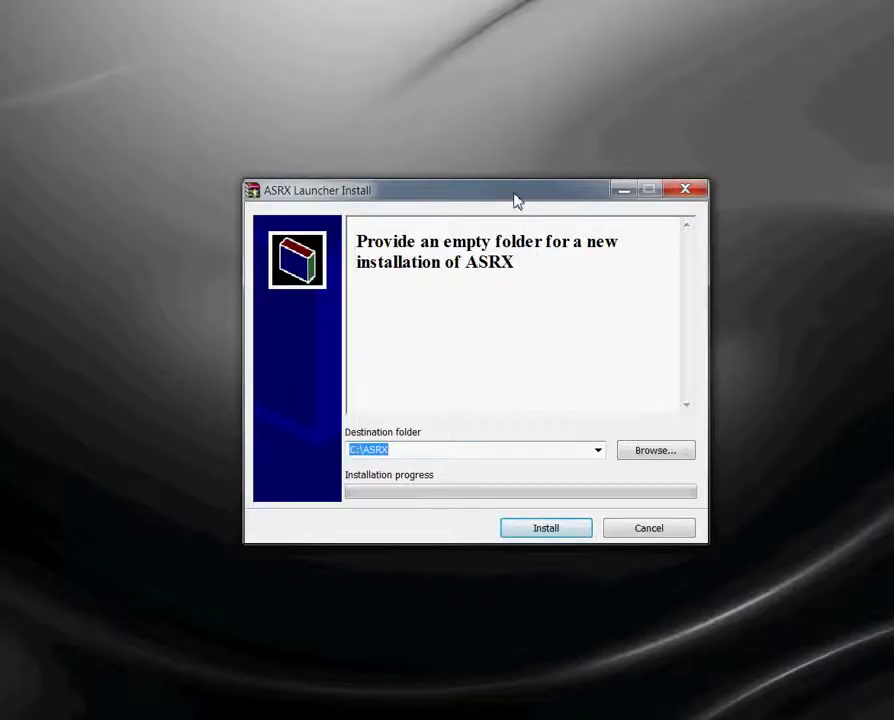
pyautogui.click(415, 452)
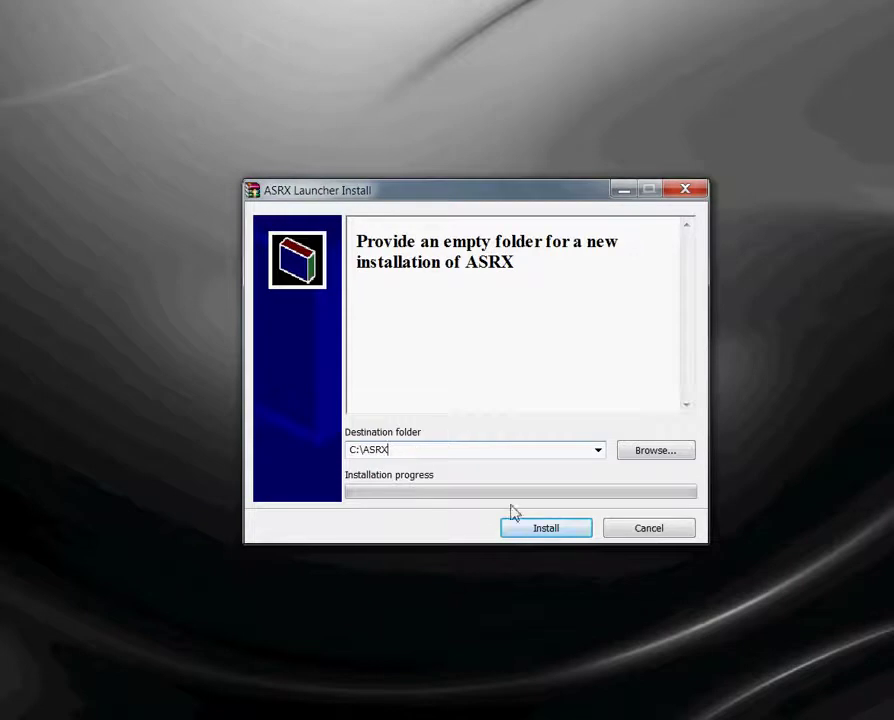
pyautogui.click(547, 531)
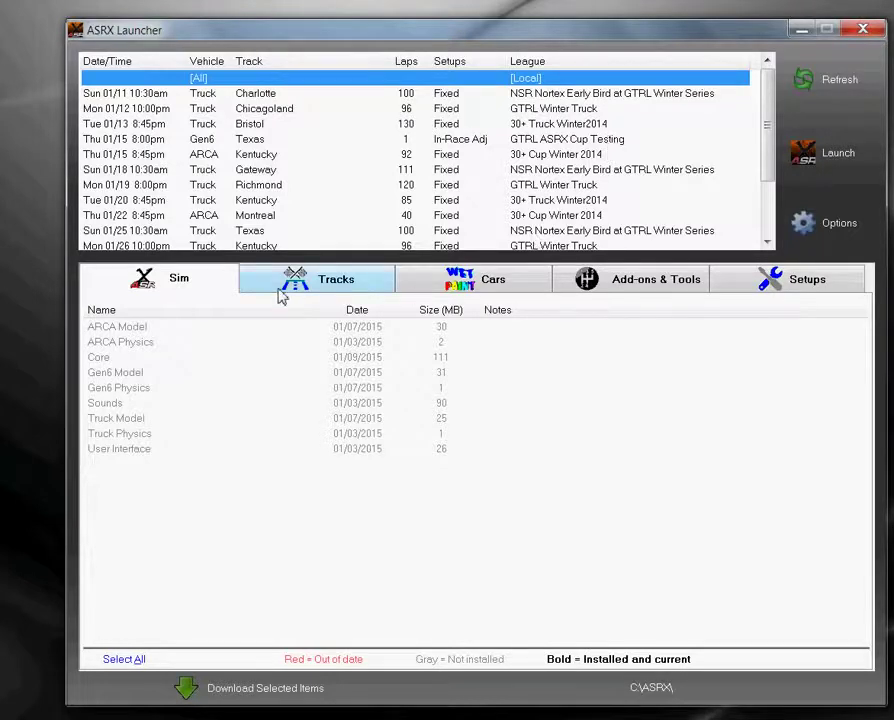
# Review the Tracks, Cars, Add-ons & Tools, Setups and Sim lists, including the Sim items for the Charlotte truck race.
pyautogui.click(320, 282)
pyautogui.click(486, 286)
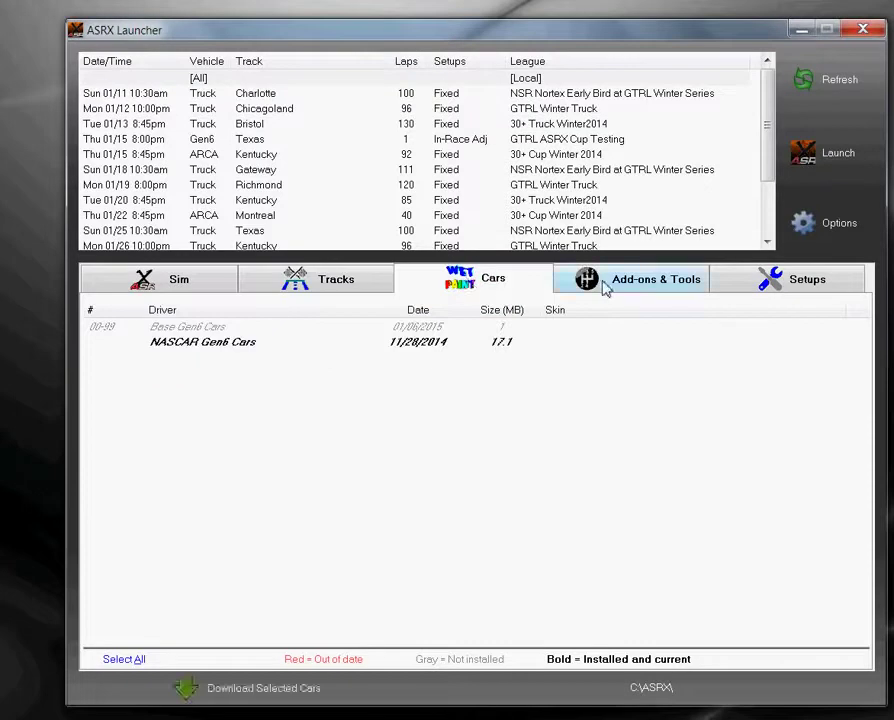
pyautogui.click(605, 286)
pyautogui.click(776, 284)
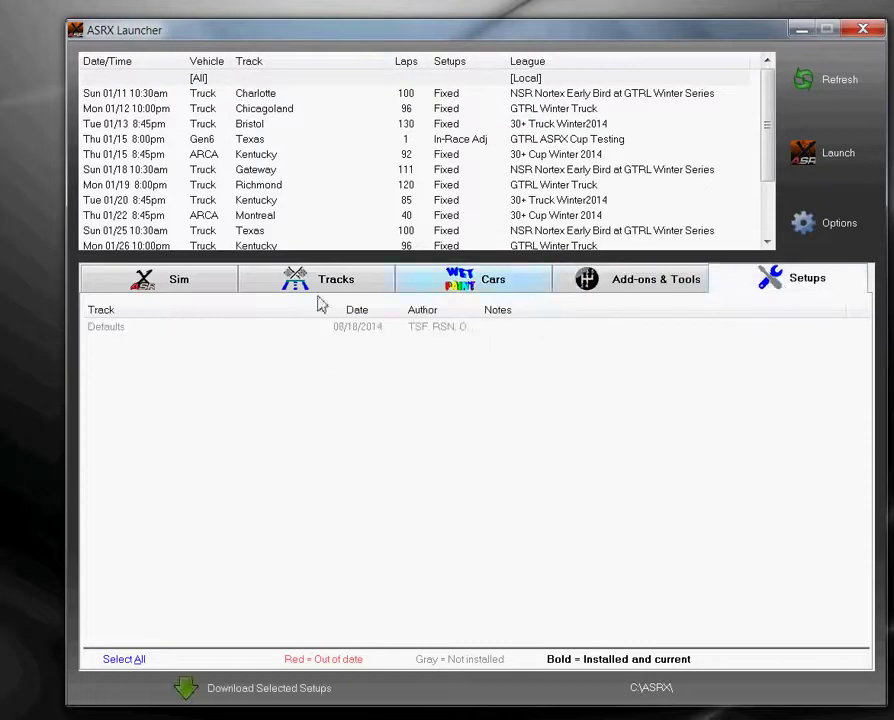
pyautogui.click(179, 291)
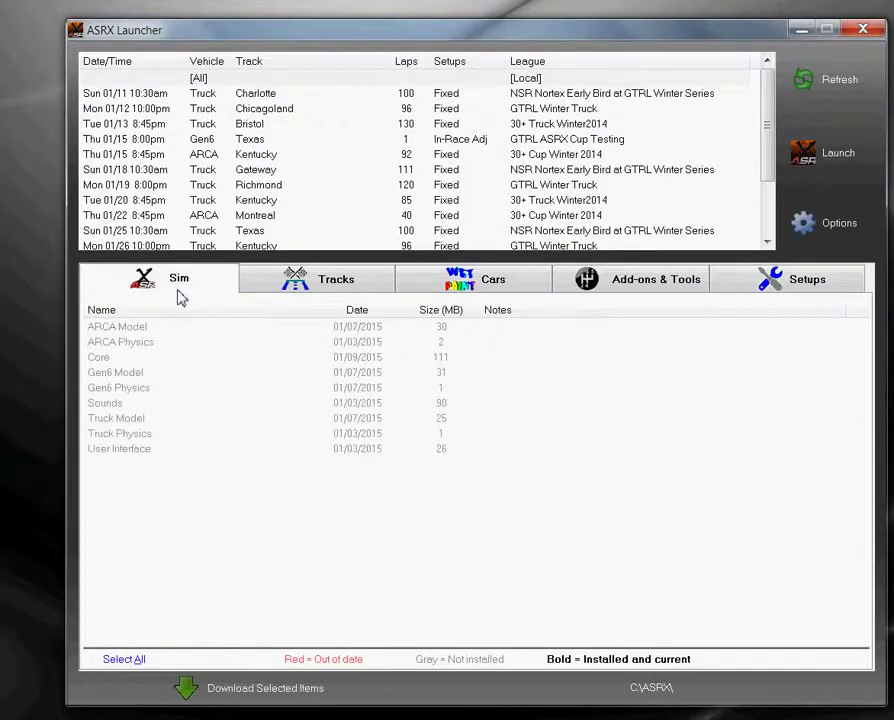
pyautogui.click(263, 96)
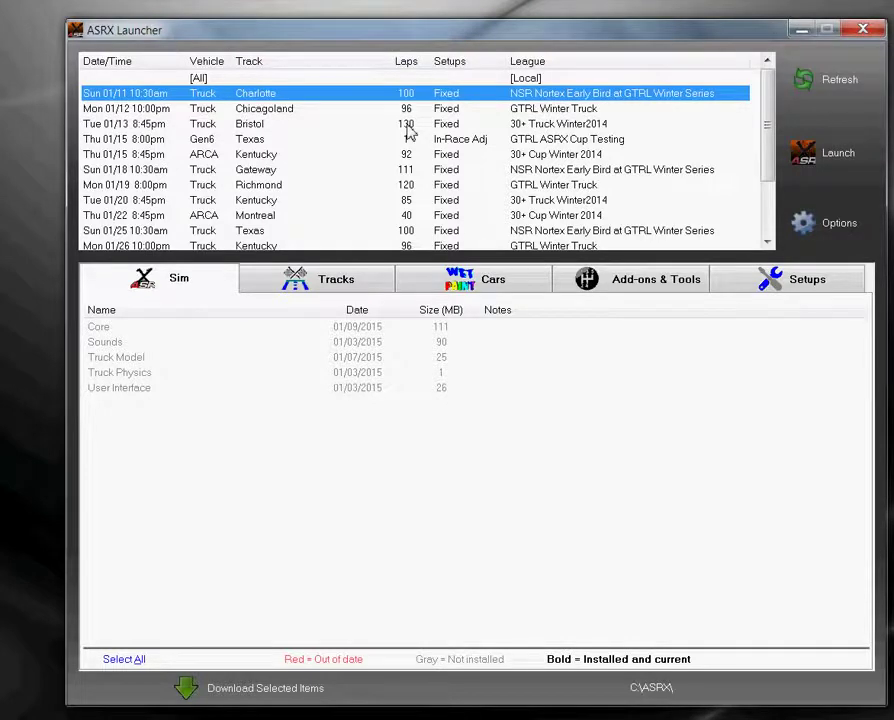
# Launch the sim for the [Local] entry with all vehicles and accept downloading the required items.
pyautogui.click(337, 84)
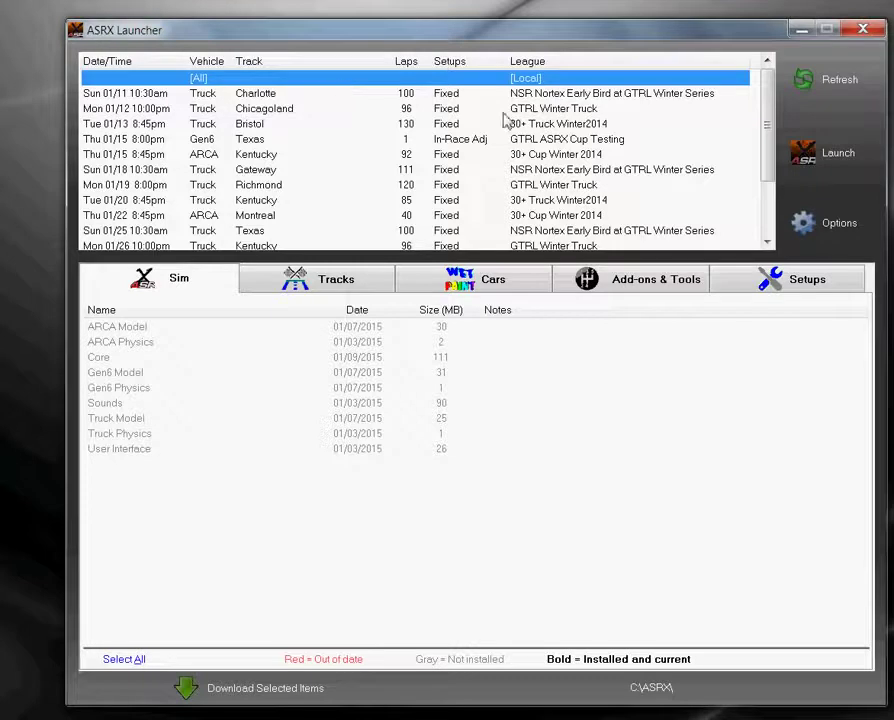
pyautogui.click(836, 168)
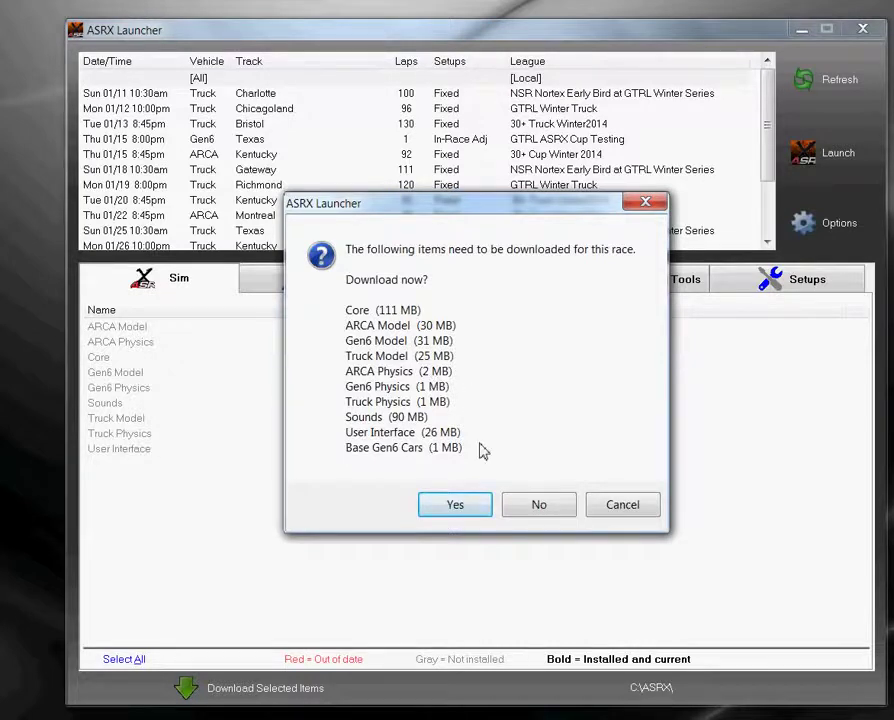
pyautogui.click(462, 505)
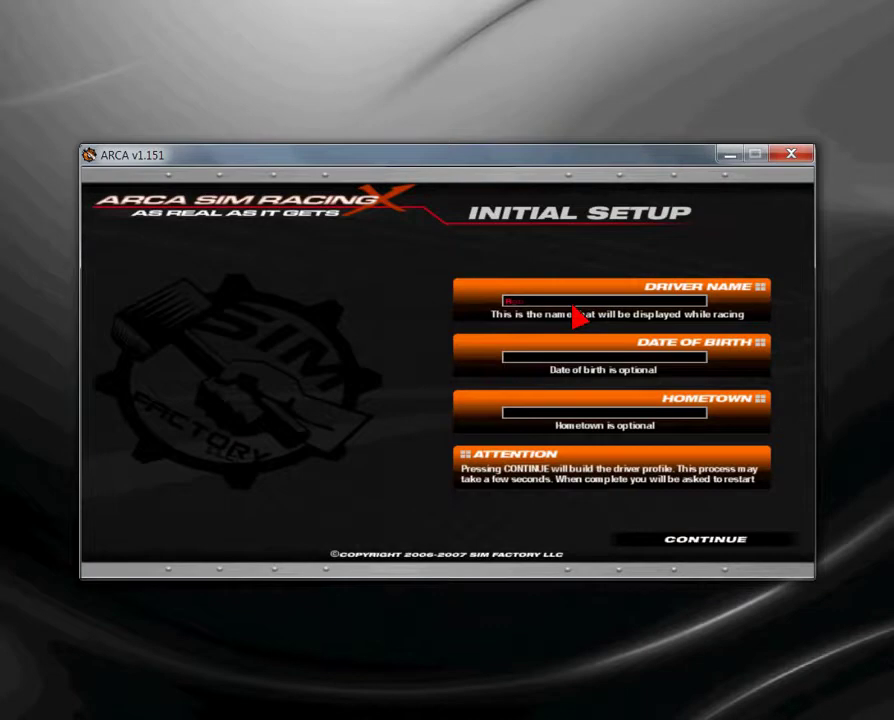
# Create the driver profile with the driver's name only and exit the sim.
pyautogui.write('Rob Clouth')
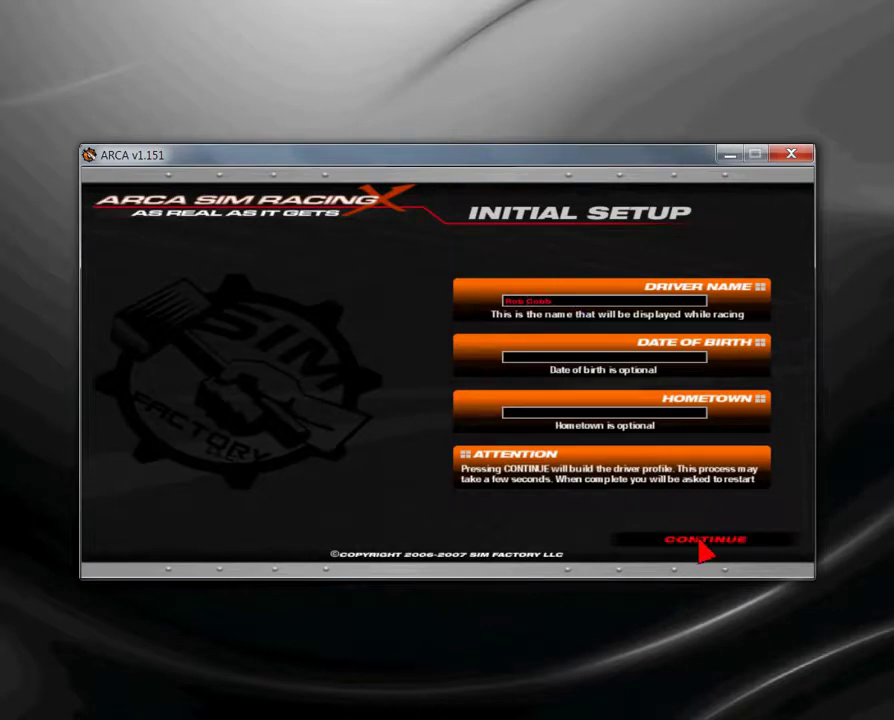
pyautogui.click(703, 543)
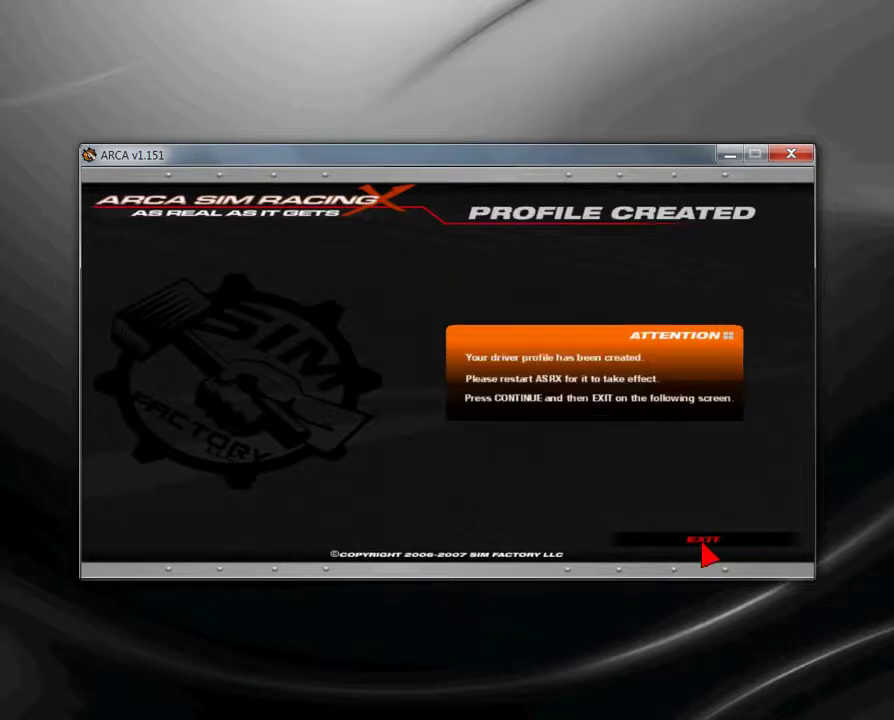
pyautogui.click(703, 543)
pyautogui.click(703, 543)
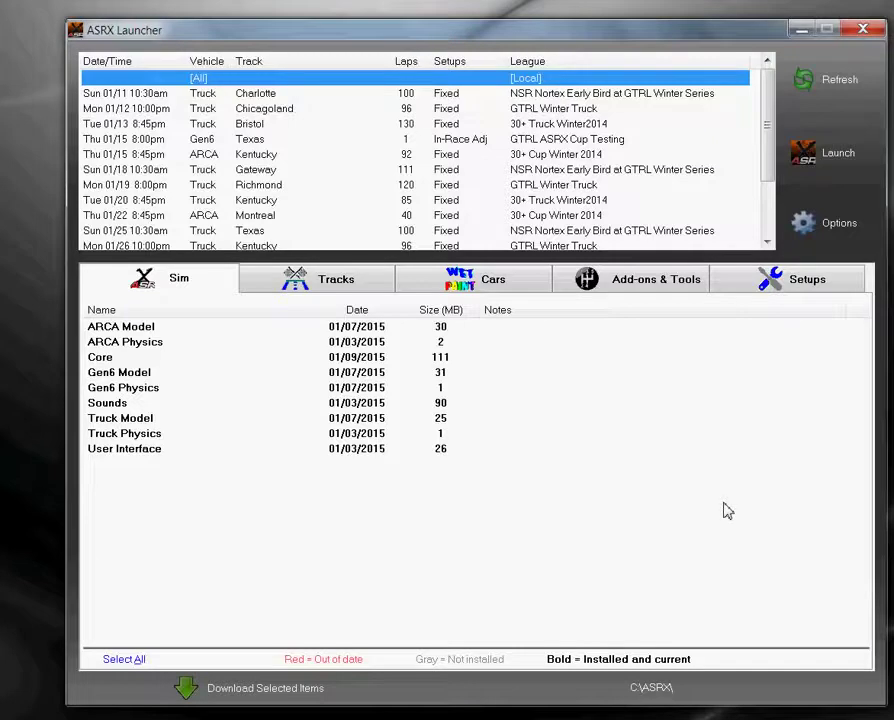
# Choose the driver's profile in the launcher options, reset it to the recommended settings and accept the options.
pyautogui.click(818, 226)
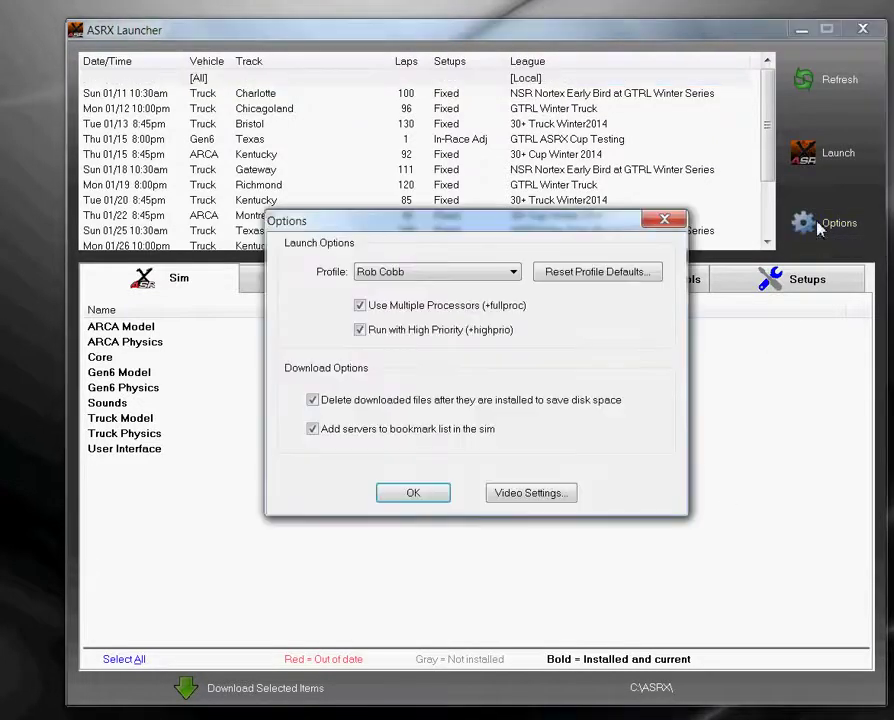
pyautogui.click(452, 283)
pyautogui.click(443, 300)
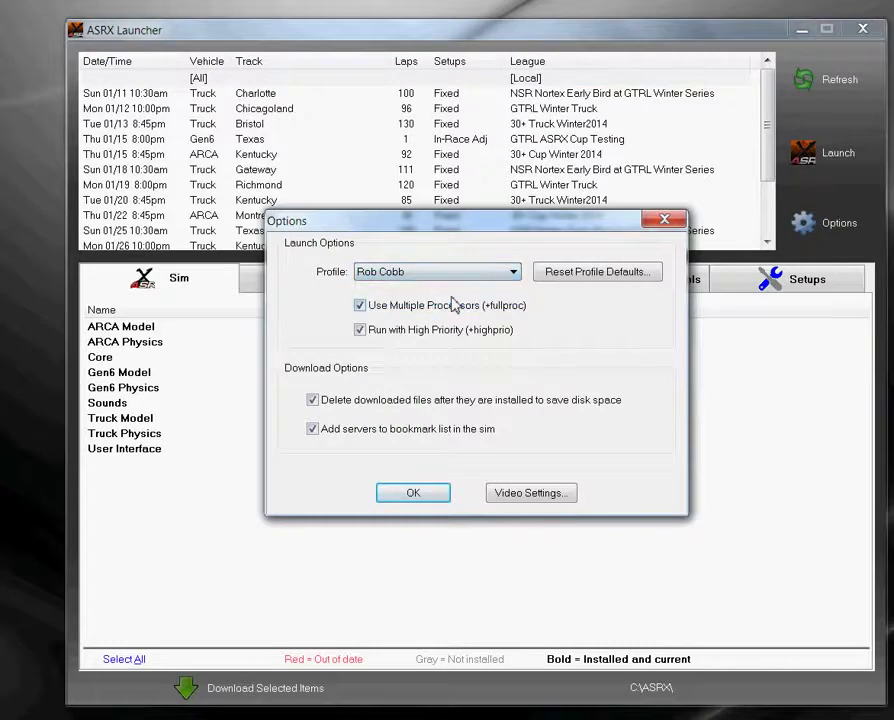
pyautogui.click(600, 281)
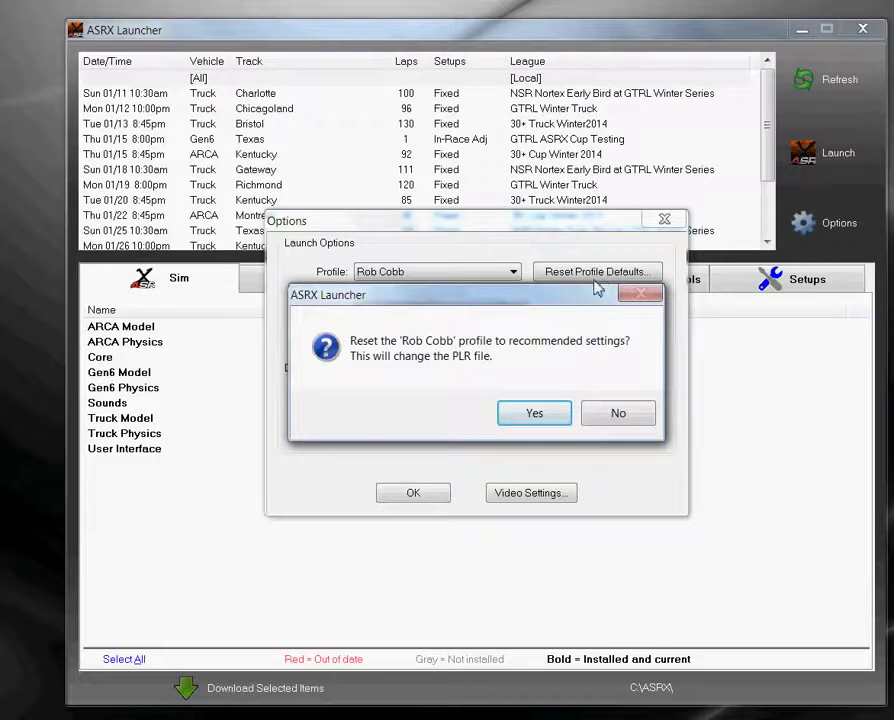
pyautogui.click(546, 420)
pyautogui.click(413, 493)
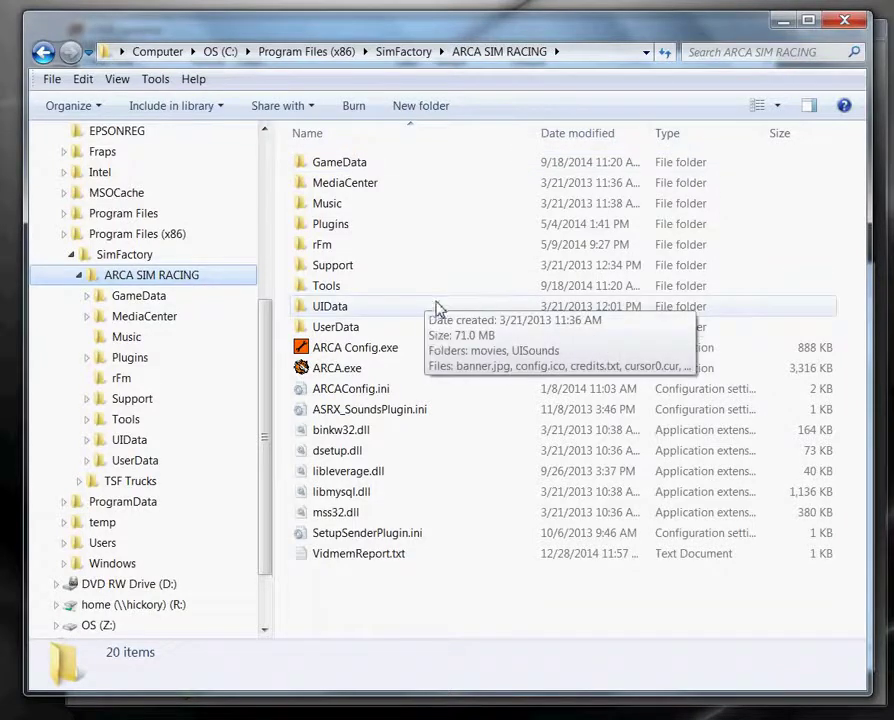
# Switch to Windows Explorer and copy the UserData folder and ARCAConfig.ini from the old ARCA SIM RACING folder.
pyautogui.click(372, 333)
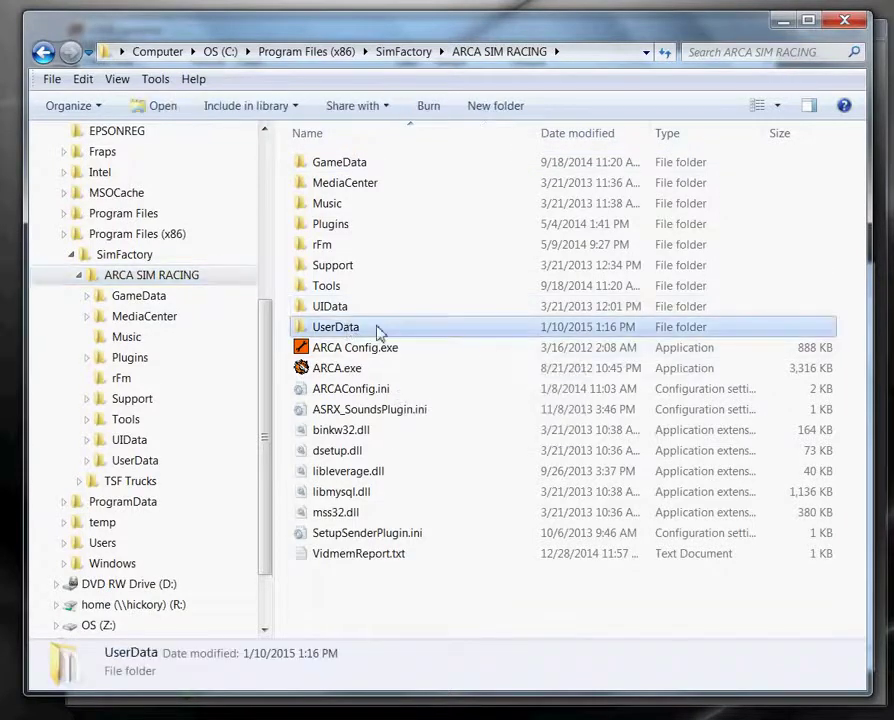
pyautogui.keyDown('ctrl'); pyautogui.click(358, 395); pyautogui.keyUp('ctrl')
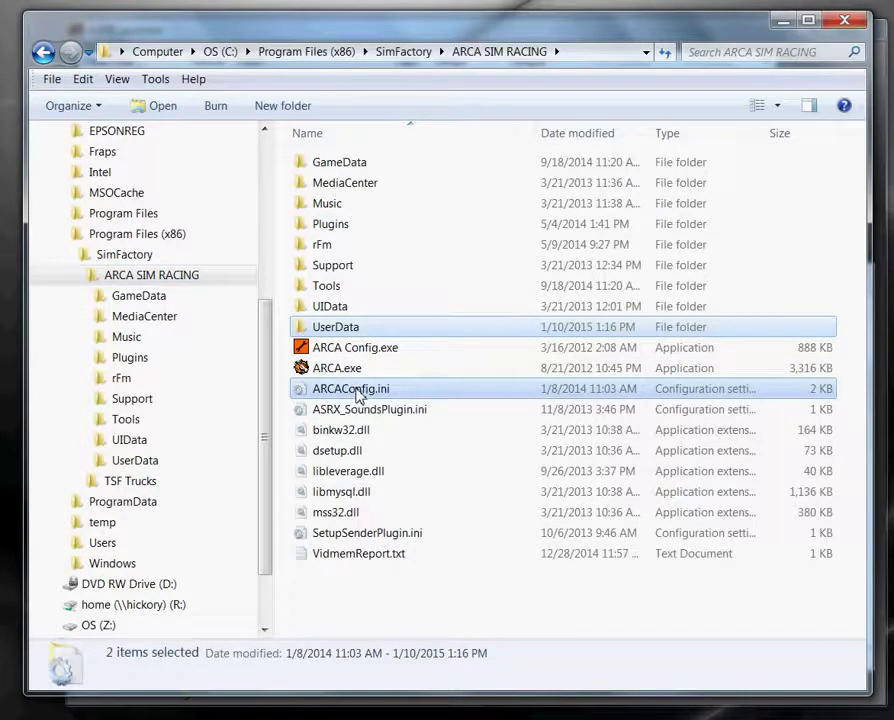
pyautogui.rightClick(358, 395)
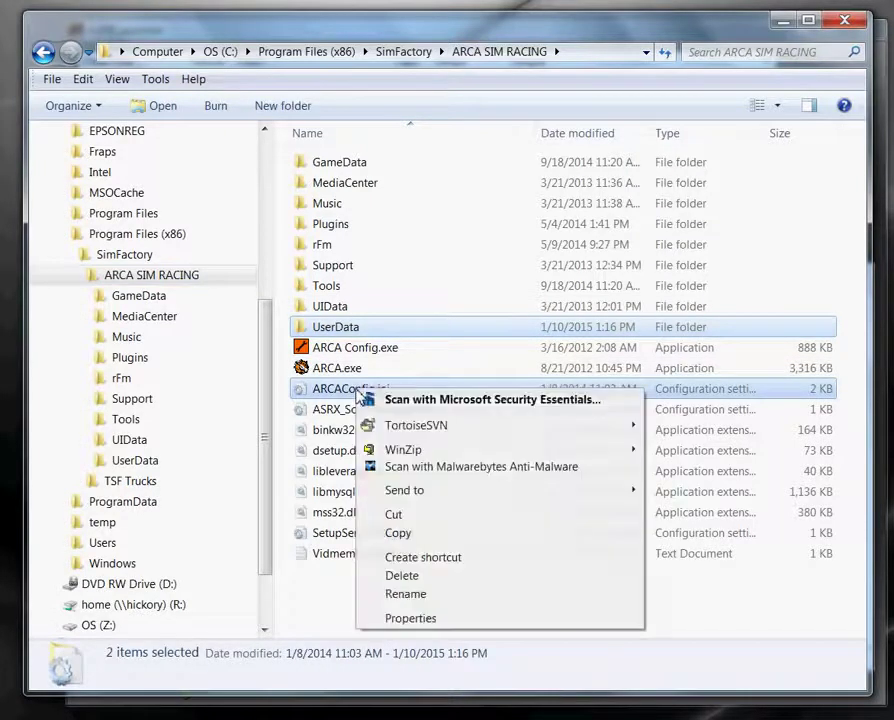
pyautogui.click(404, 535)
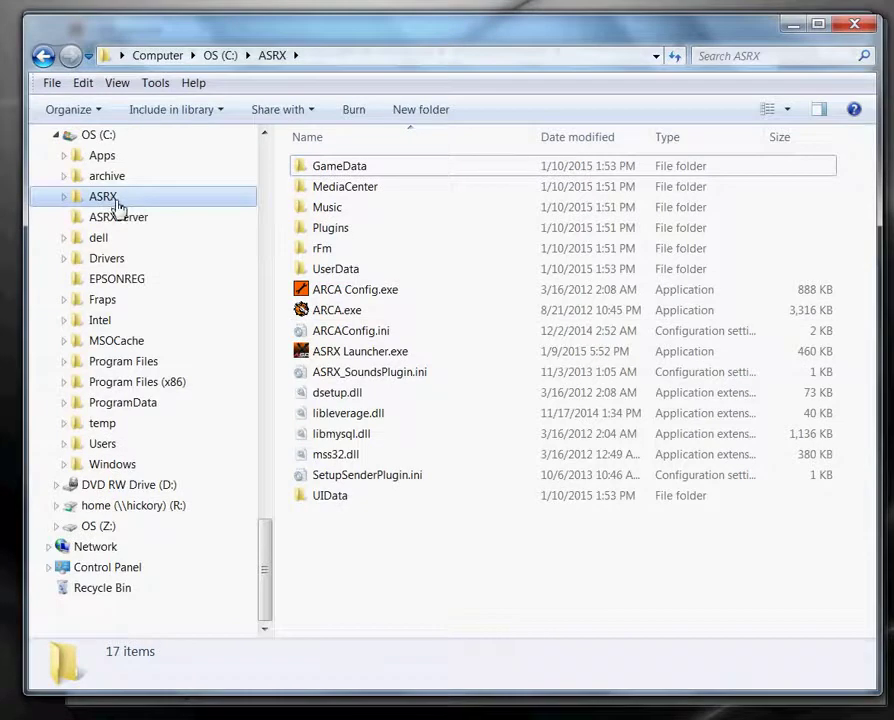
# Paste the copied items into C:\ASRX, replacing ARCAConfig.ini and merging the UserData folder for all conflicts.
pyautogui.rightClick(425, 562)
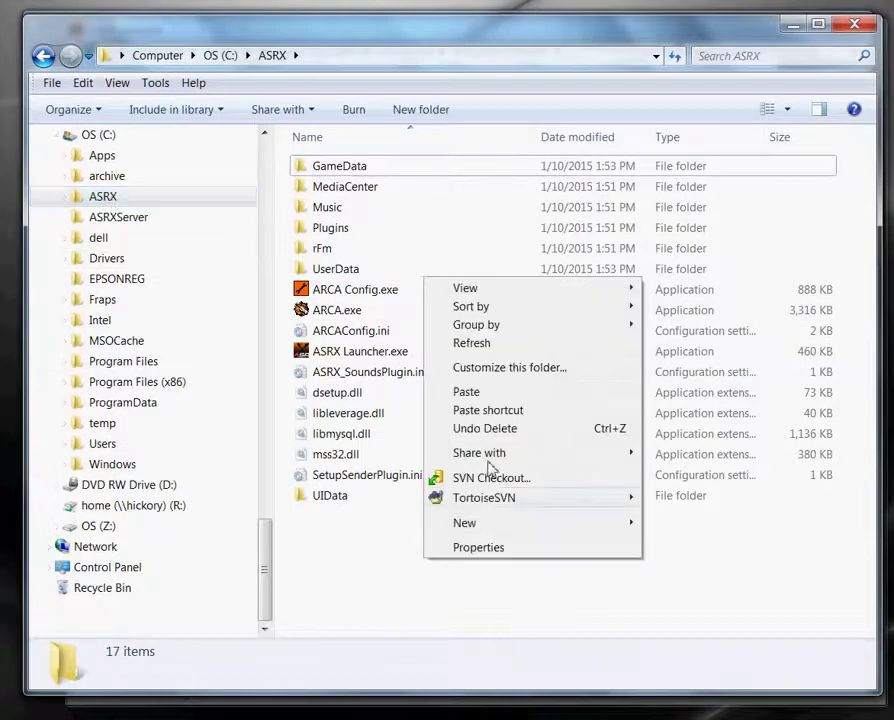
pyautogui.click(483, 390)
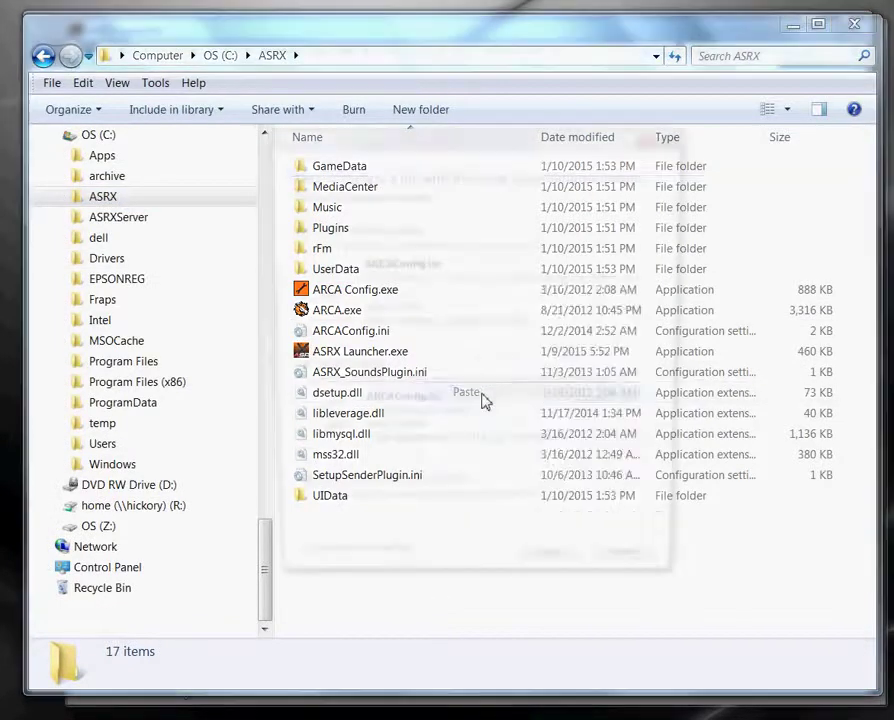
pyautogui.click(313, 587)
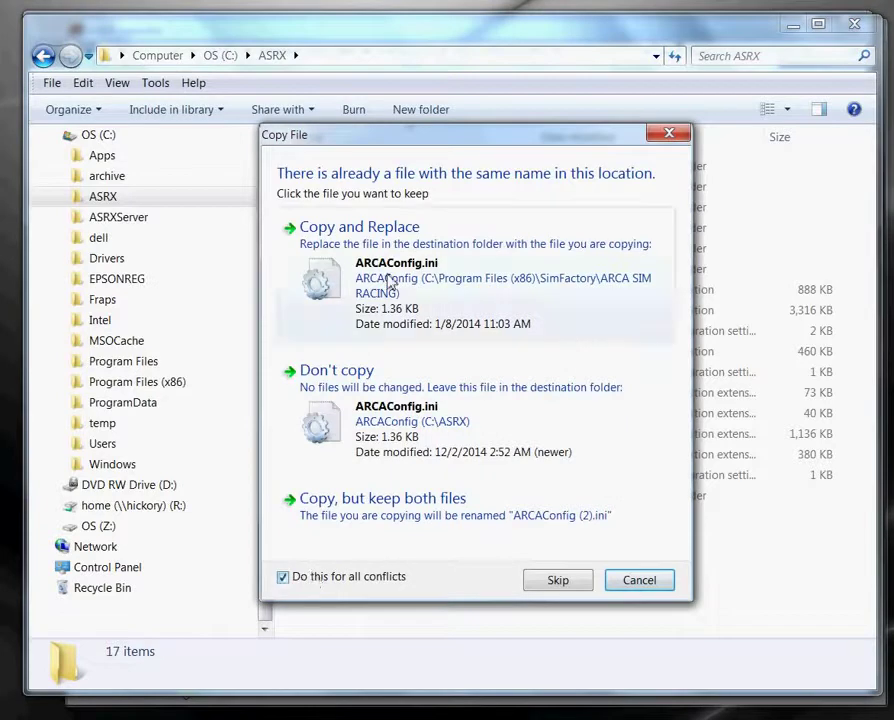
pyautogui.click(388, 278)
pyautogui.click(364, 567)
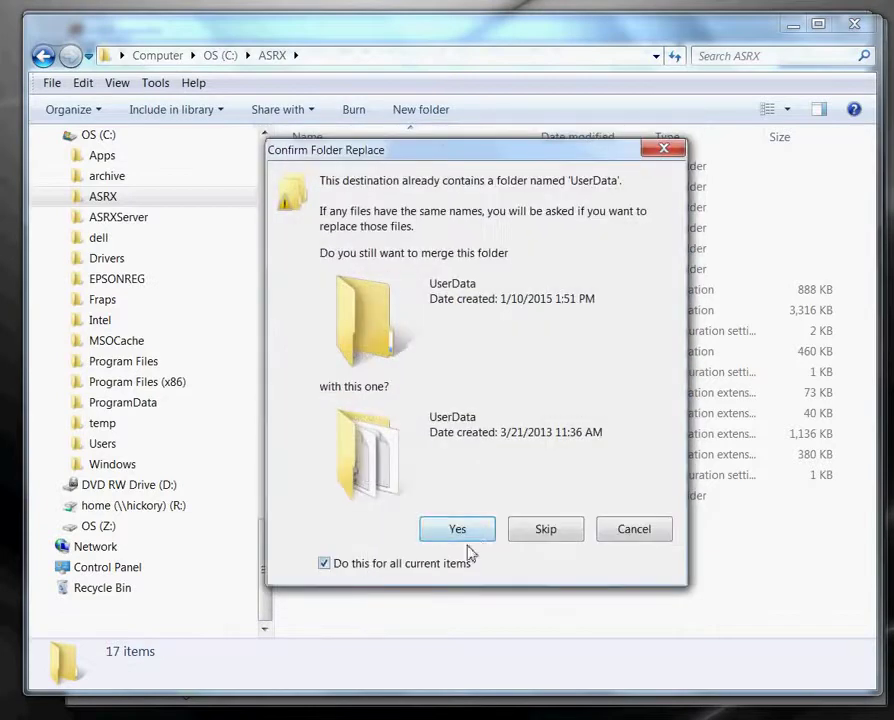
pyautogui.click(478, 535)
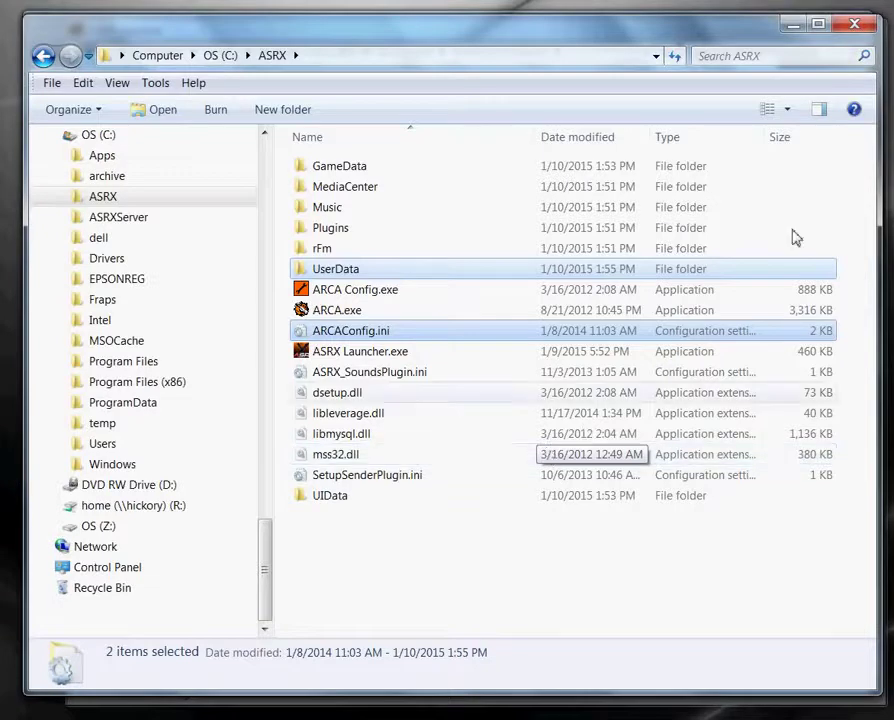
# Minimize both folder windows and start the sim from the launcher's [Local] entry.
pyautogui.click(794, 24)
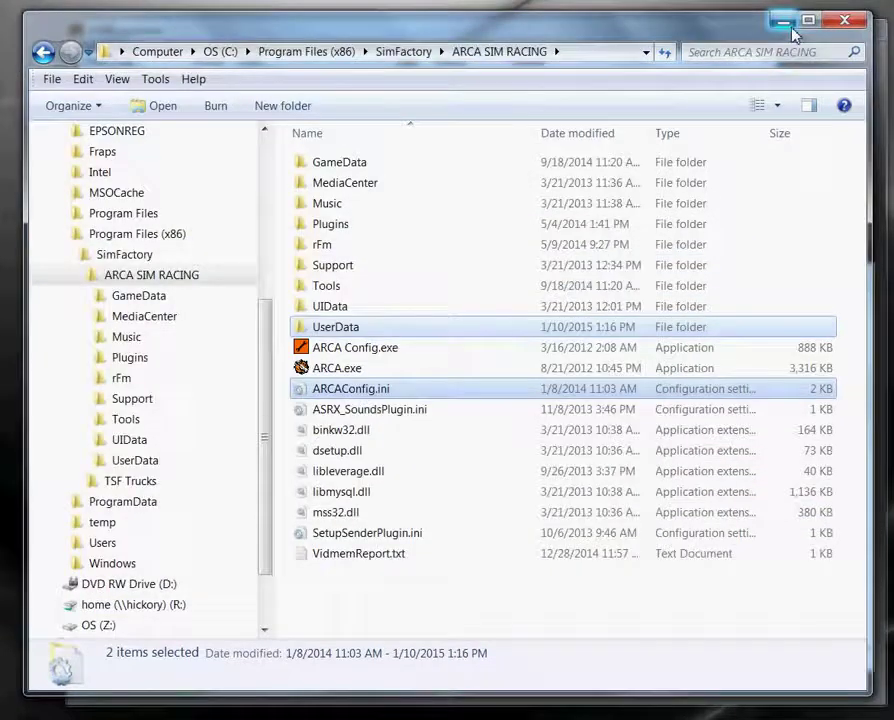
pyautogui.click(794, 24)
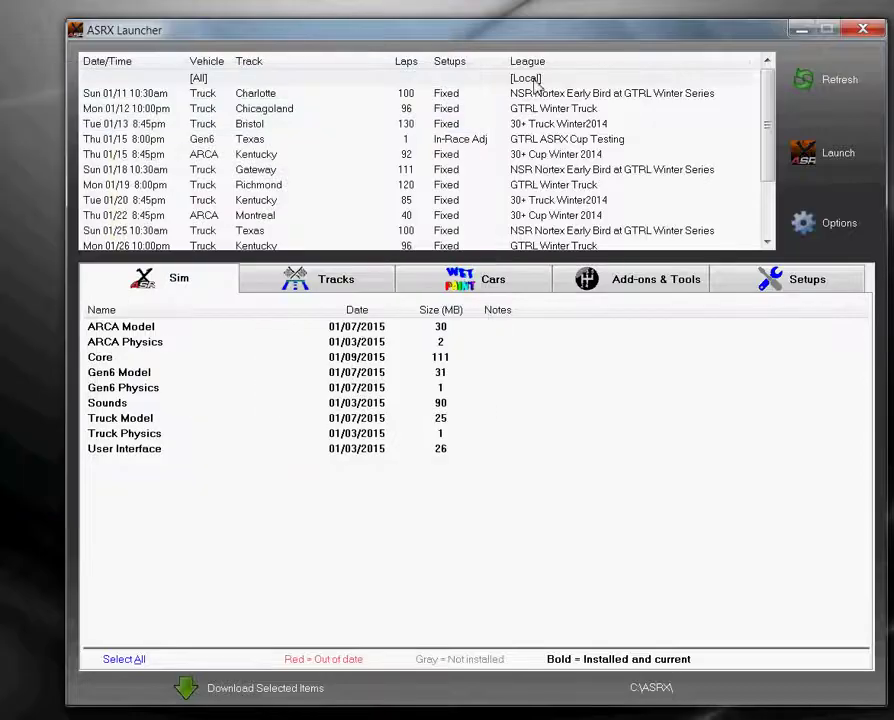
pyautogui.click(531, 79)
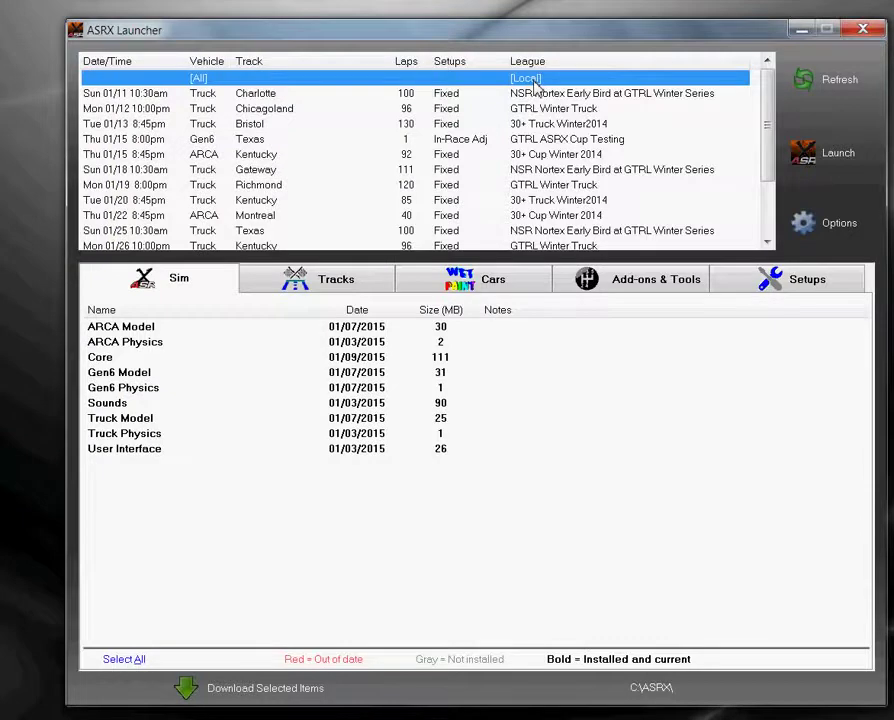
pyautogui.doubleClick(534, 80)
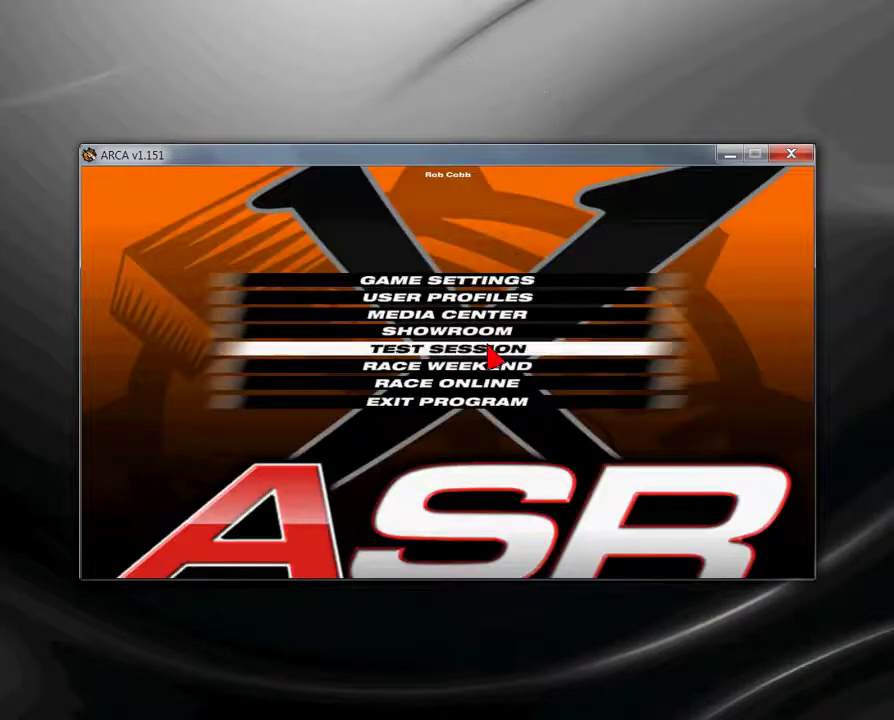
# Enter the sim's showroom and view the default cars of the Cup, Truck and ARCA series.
pyautogui.click(486, 336)
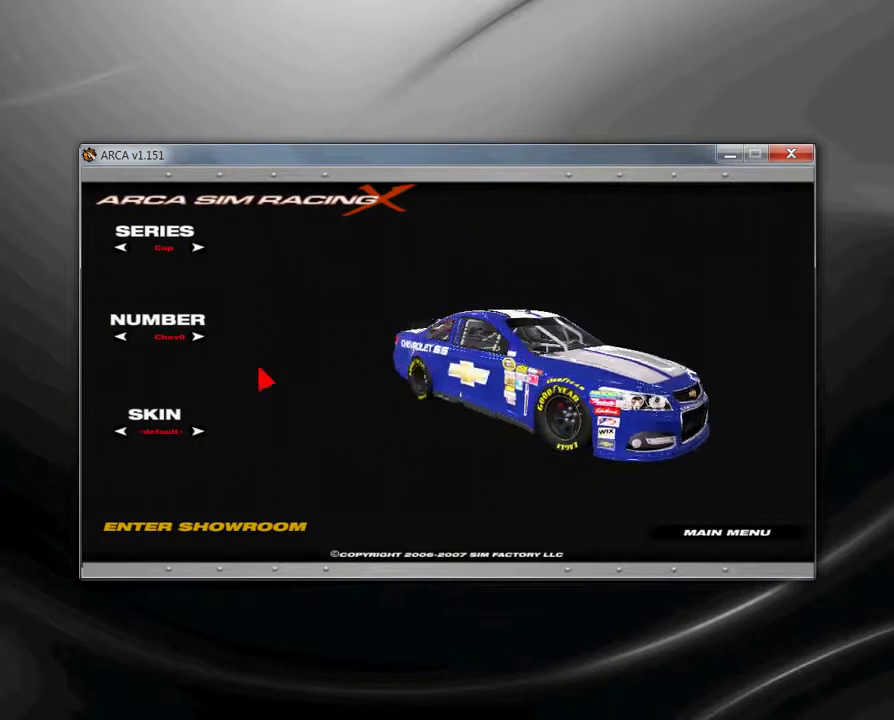
pyautogui.click(198, 248)
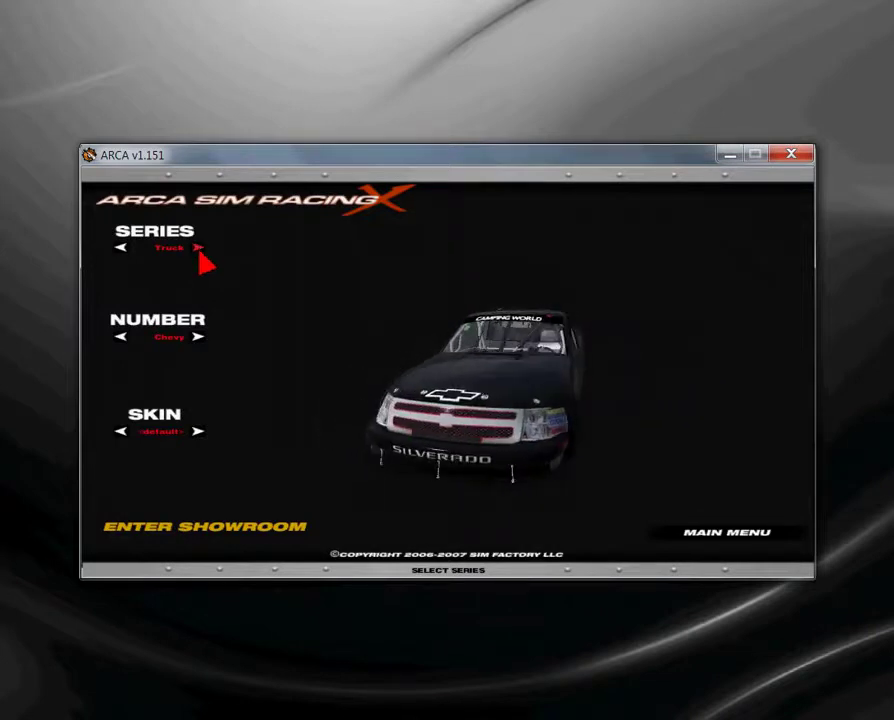
pyautogui.click(200, 255)
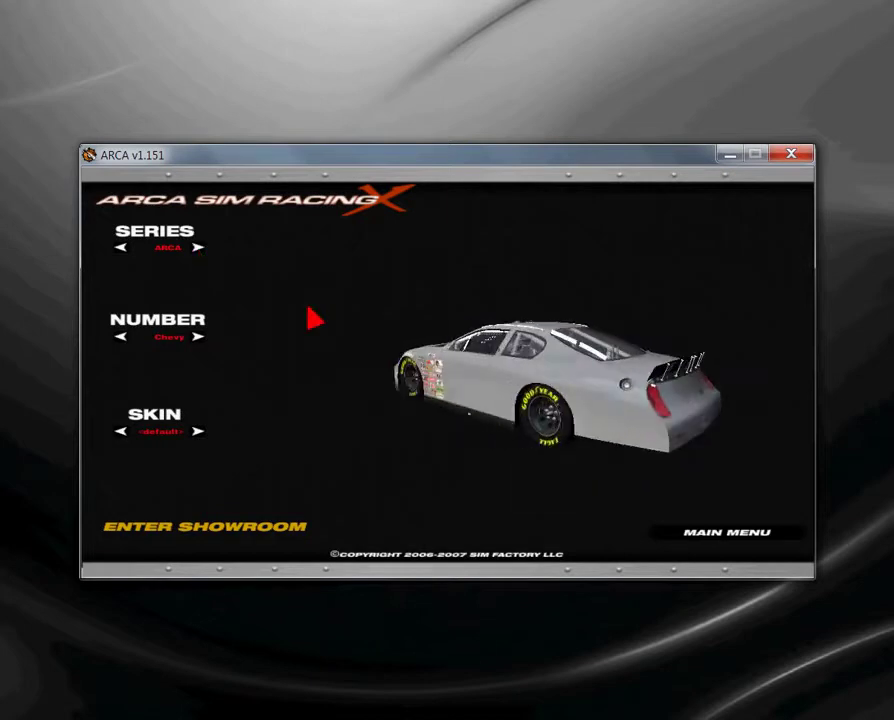
# Set the showroom back to the Cup series, return to the main menu and exit the sim.
pyautogui.click(198, 249)
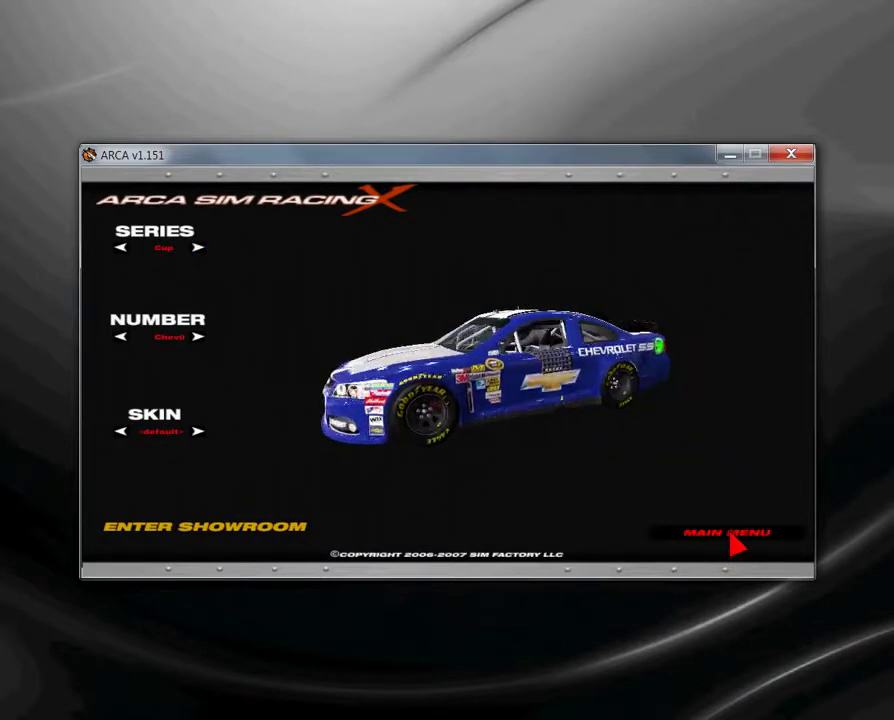
pyautogui.click(735, 543)
pyautogui.click(474, 408)
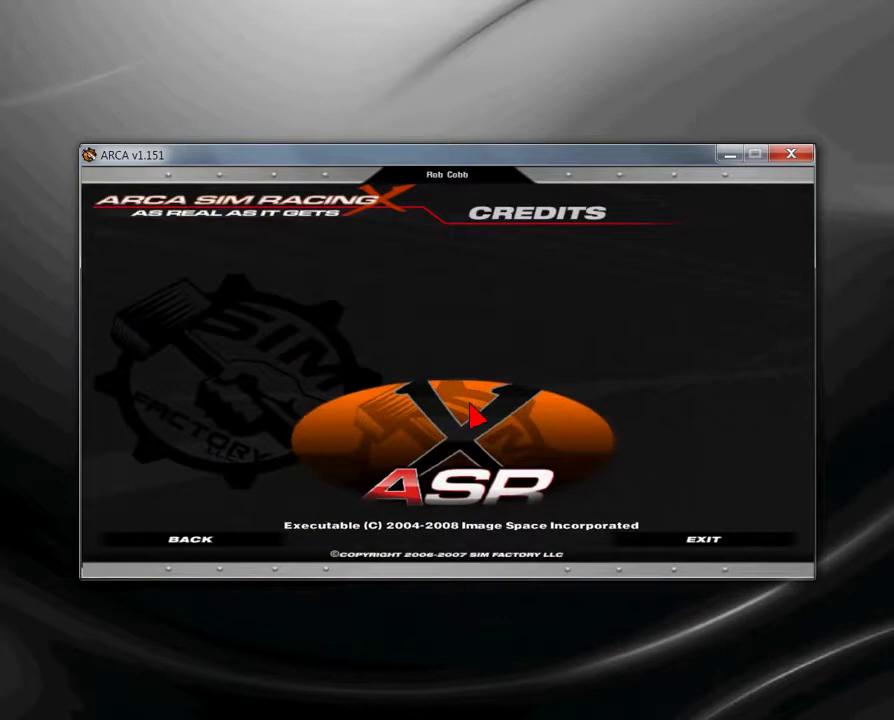
pyautogui.click(704, 540)
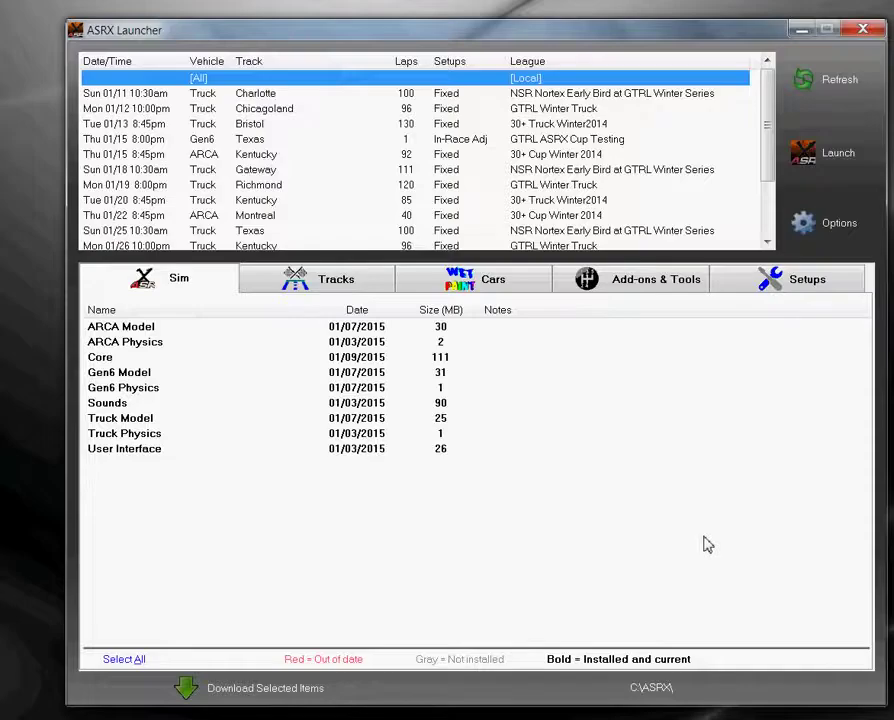
# Join the Thu 01/15 8:00pm Gen6 Texas race of GTRL ASRX Cup Testing without downloading the league cars.
pyautogui.click(445, 142)
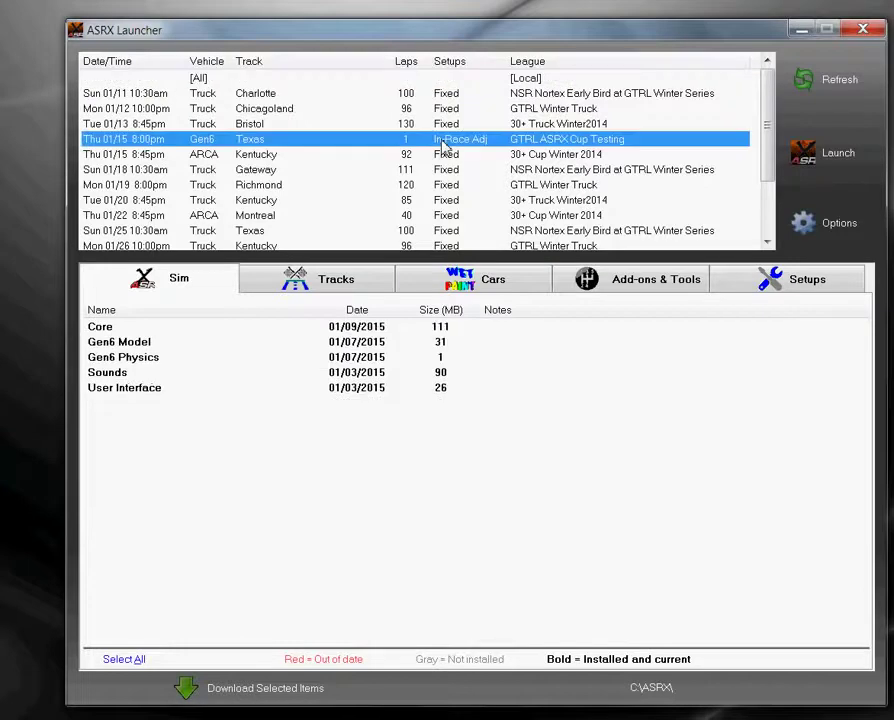
pyautogui.doubleClick(257, 144)
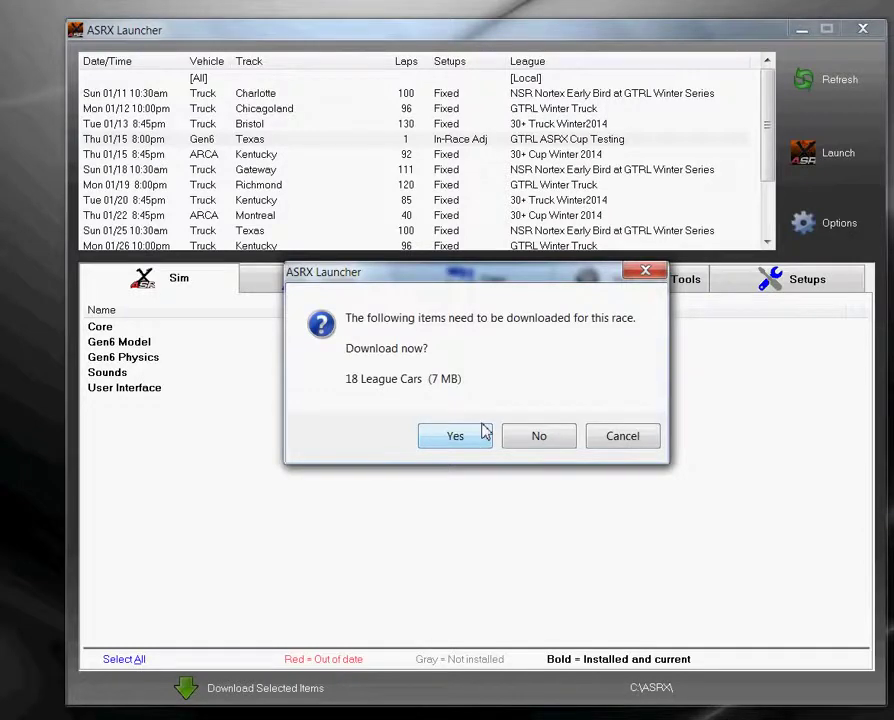
pyautogui.click(569, 446)
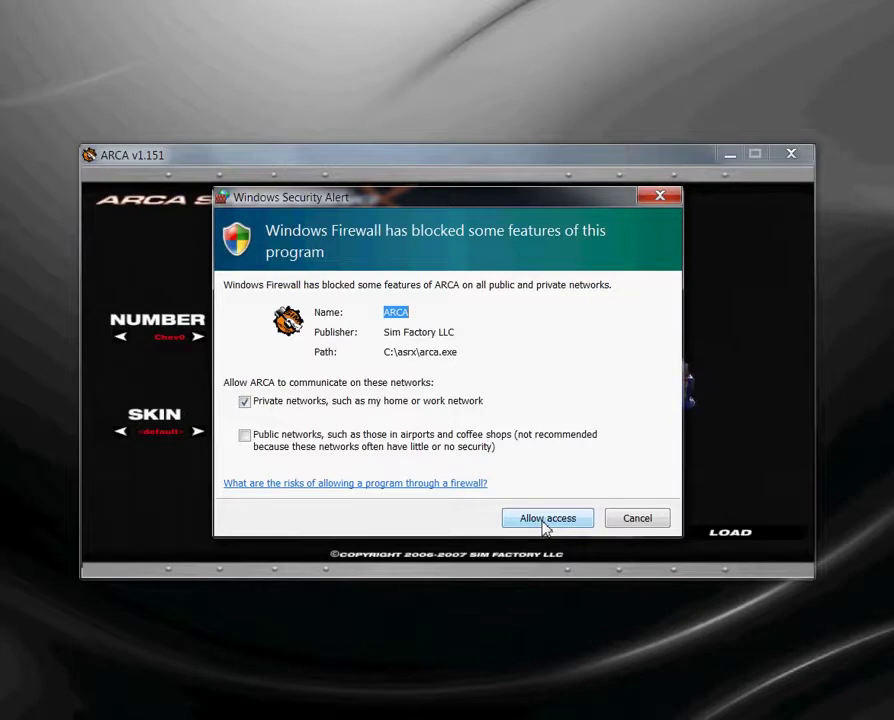
# Allow ARCA through Windows Firewall on private networks and load into the session with the default Chevrolet.
pyautogui.click(546, 520)
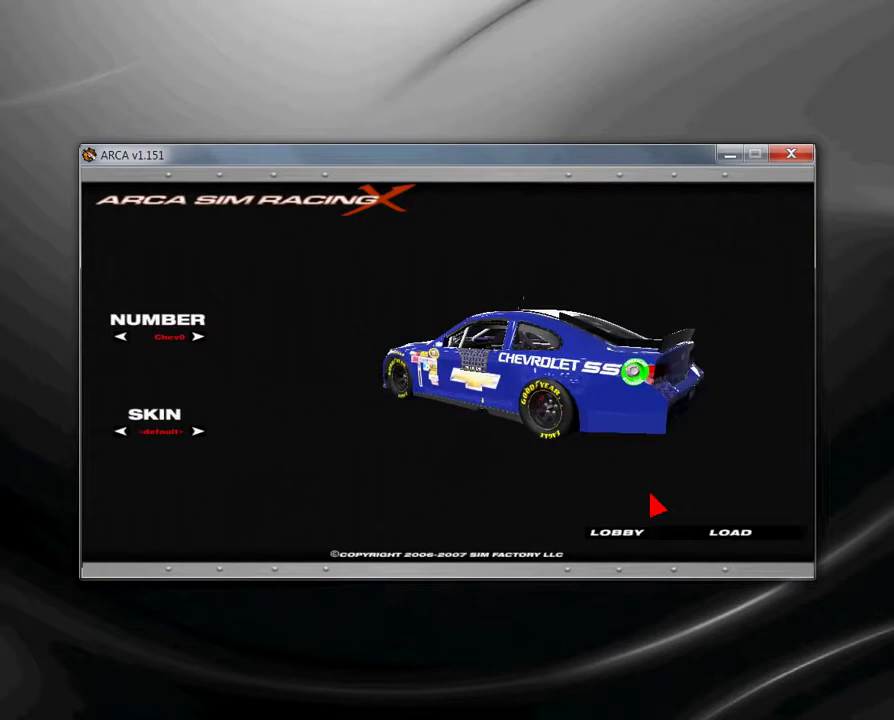
pyautogui.click(736, 550)
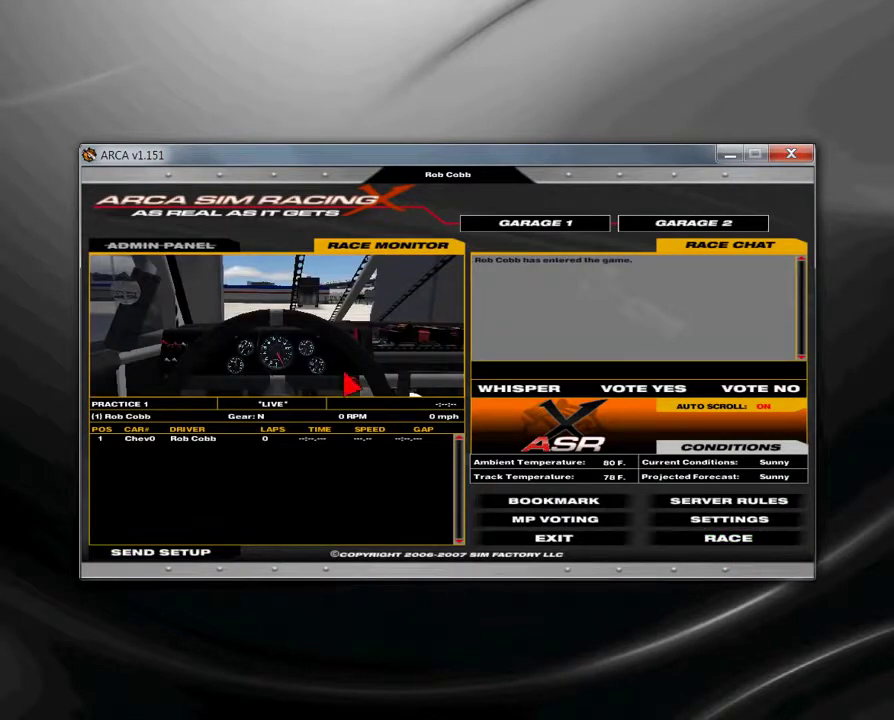
# Briefly enlarge the race monitor view, enter the car and drive it out of the garage in first gear with an outside camera.
pyautogui.click(350, 385)
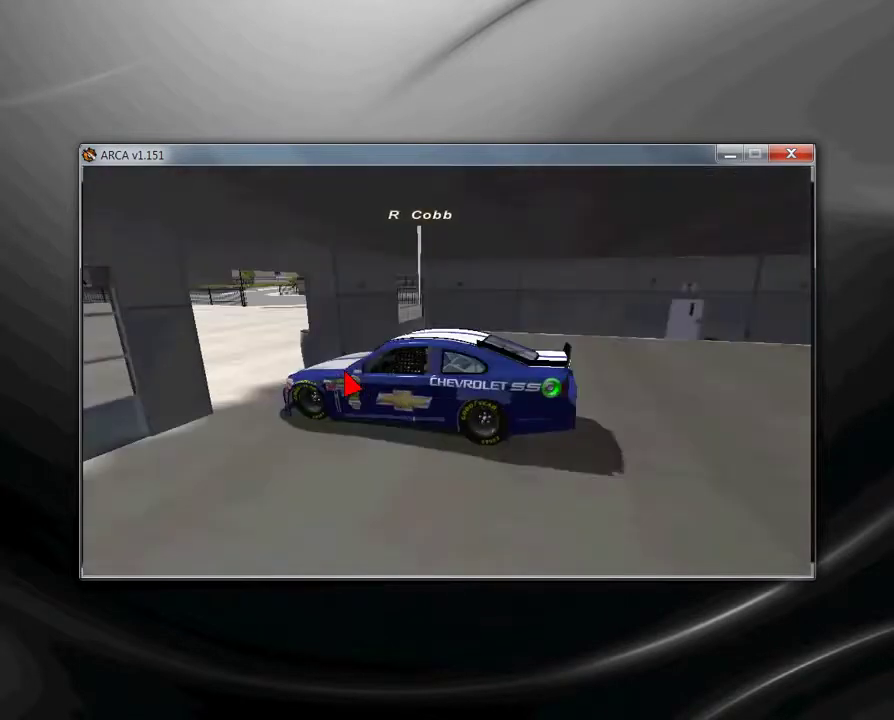
pyautogui.click(352, 387)
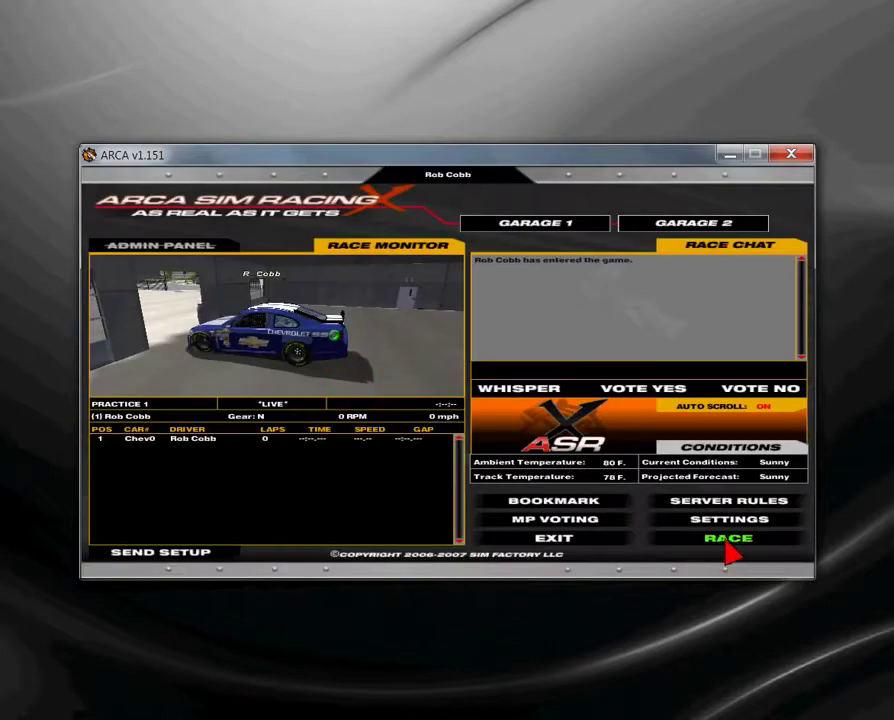
pyautogui.click(734, 550)
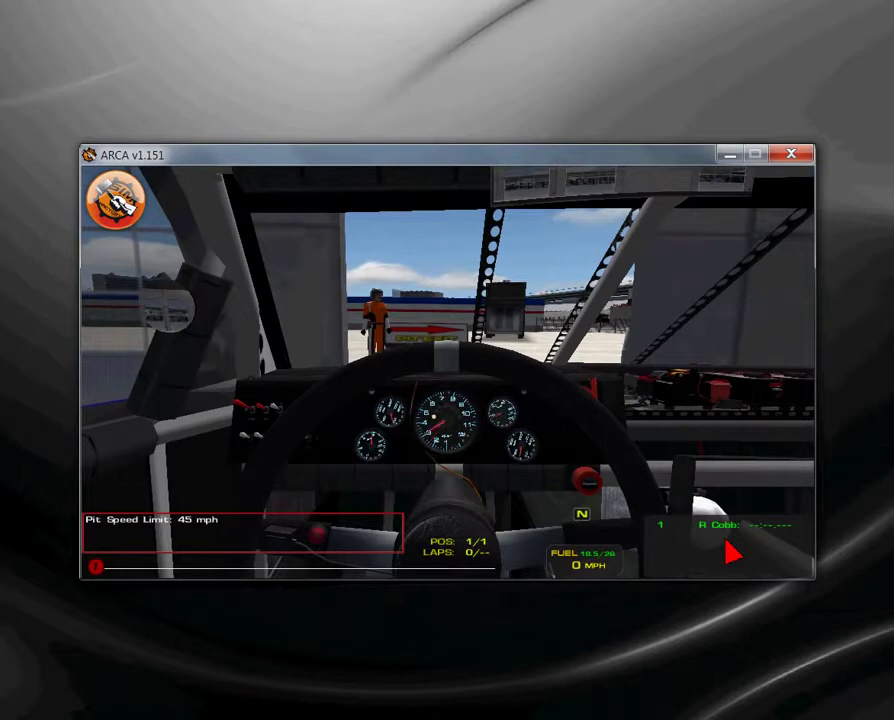
pyautogui.press('a')
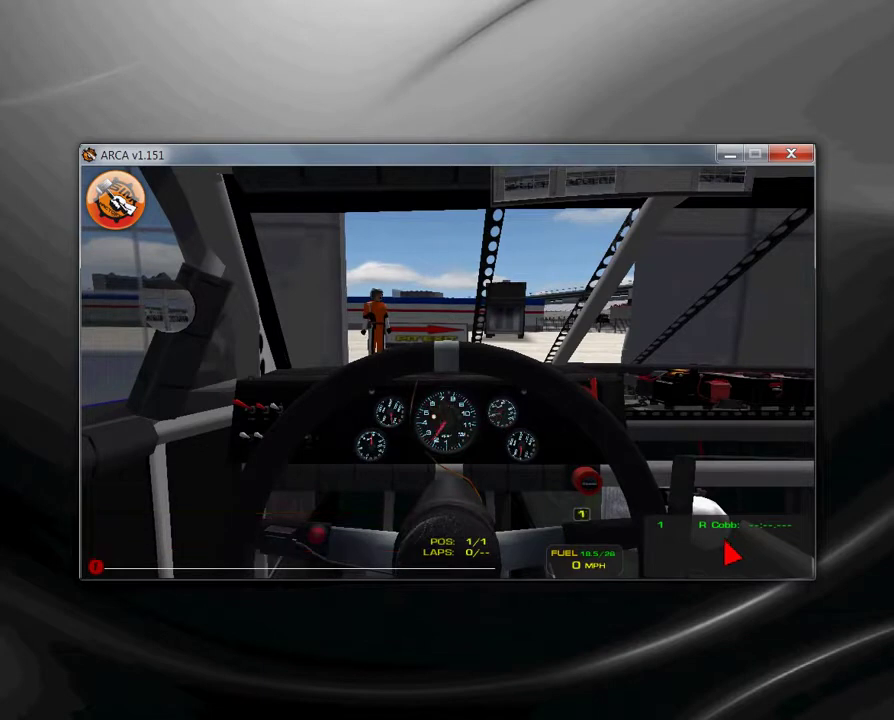
pyautogui.press('Up')
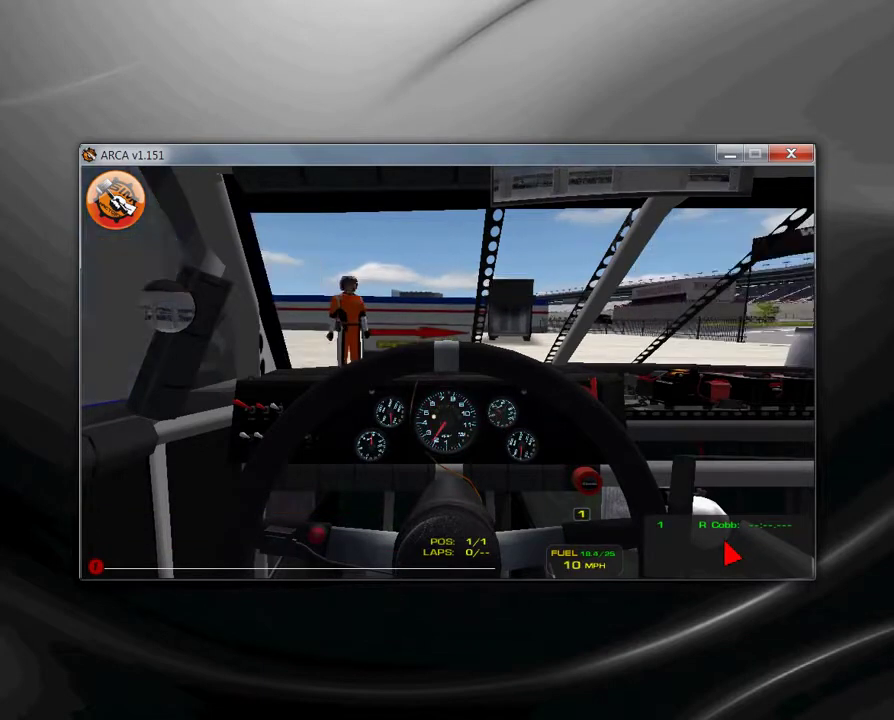
pyautogui.press('c')
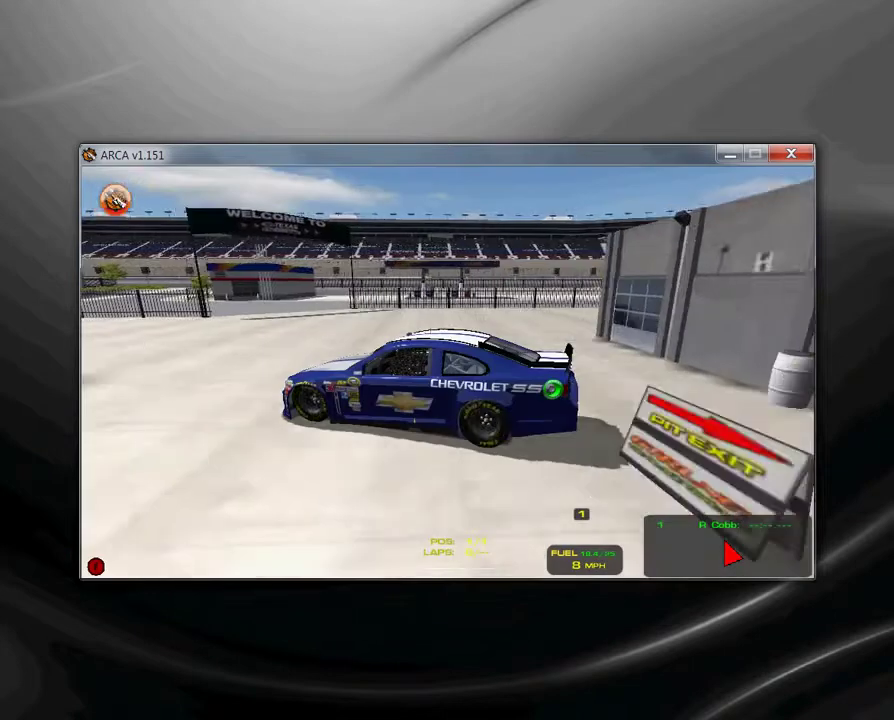